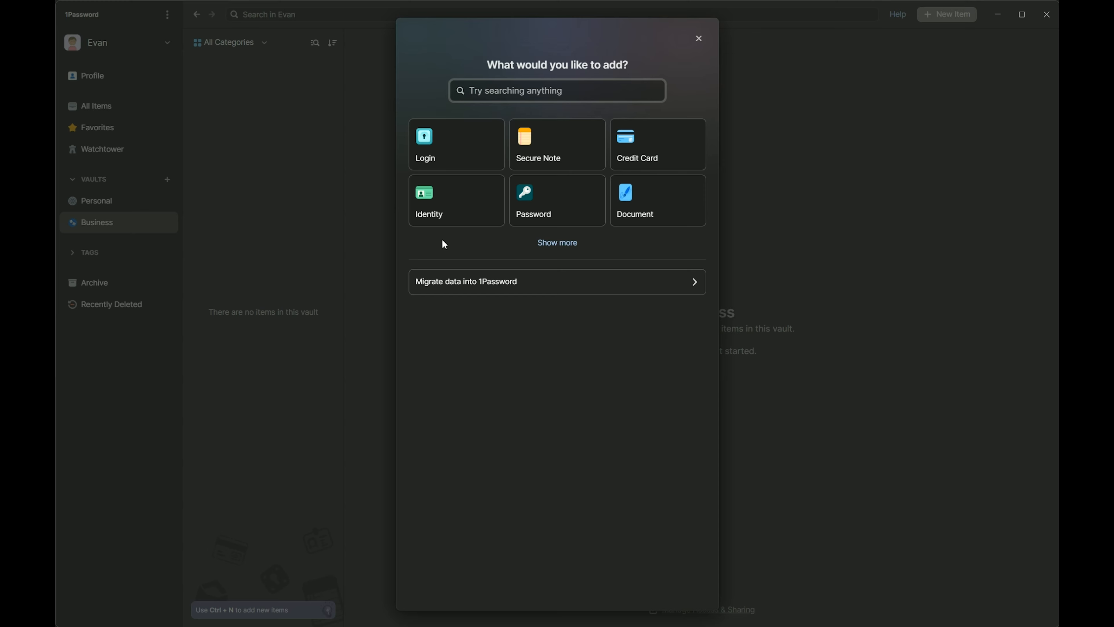
Step: Expand the new-item chooser to list every item category for the Business vault
click(558, 245)
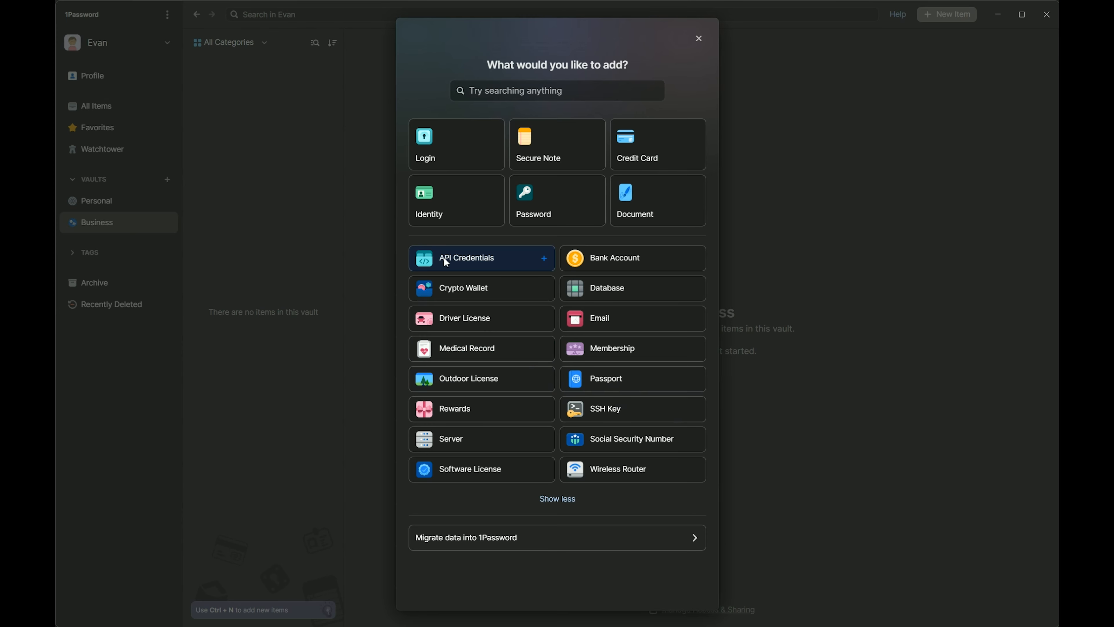
Step: Create a new Login item titled 'Zoom Admin Login'
click(443, 153)
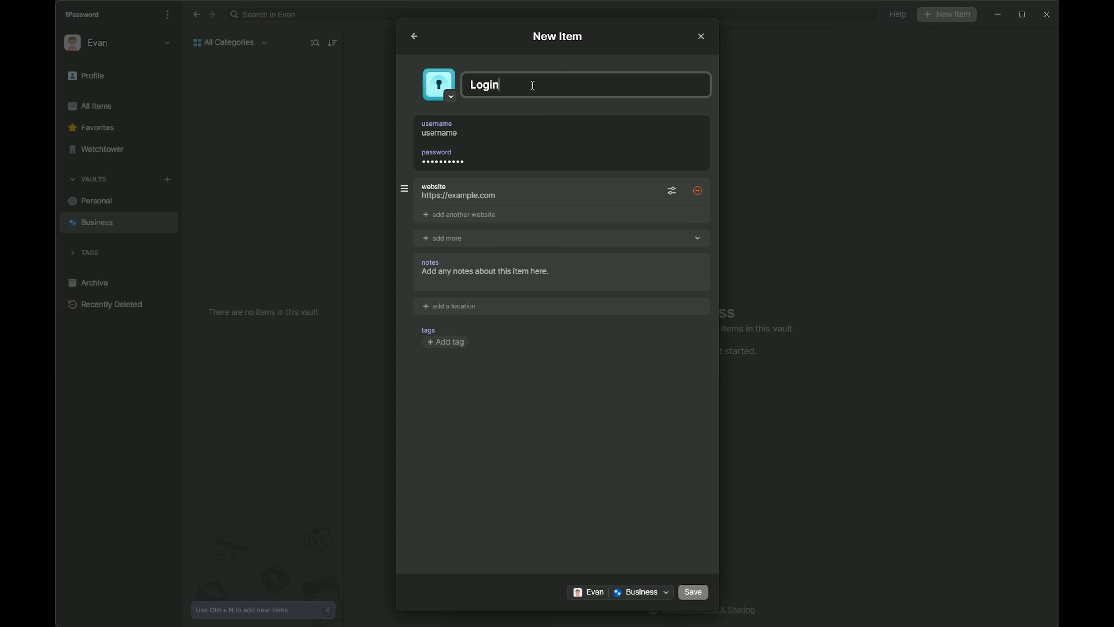
double_click(544, 83)
text(Zoom Admin Login)
Step: Enter the admin account's username, correcting its typos
click(521, 132)
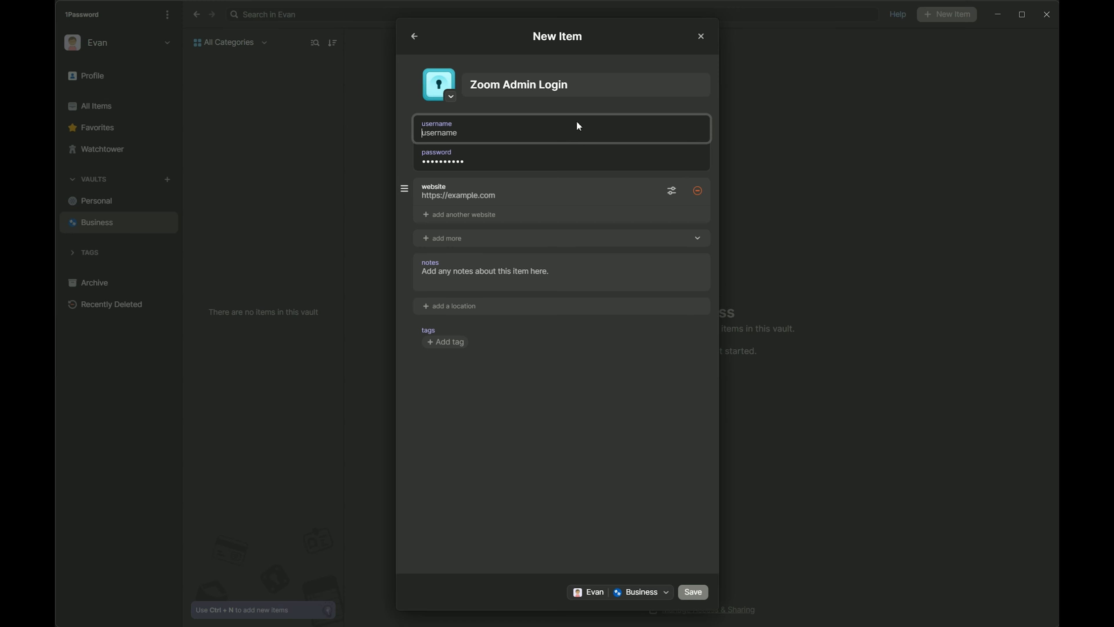
text(company@com)
key(BackSpace)
text(ompnay)
key(BackSpace)
key(BackSpace)
key(BackSpace)
text(any)
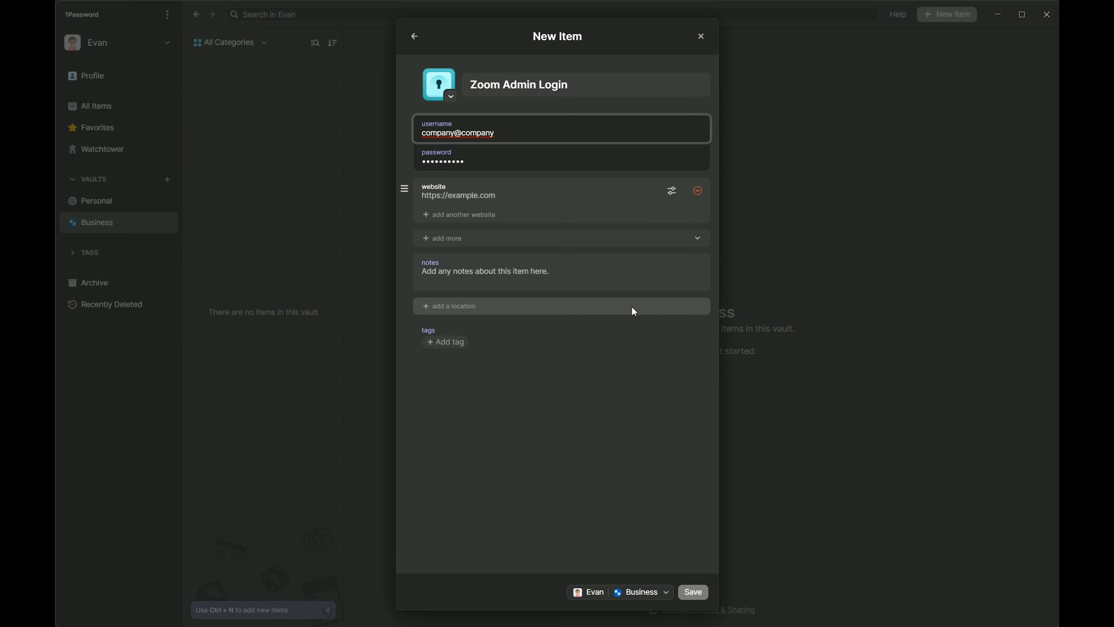
click(483, 162)
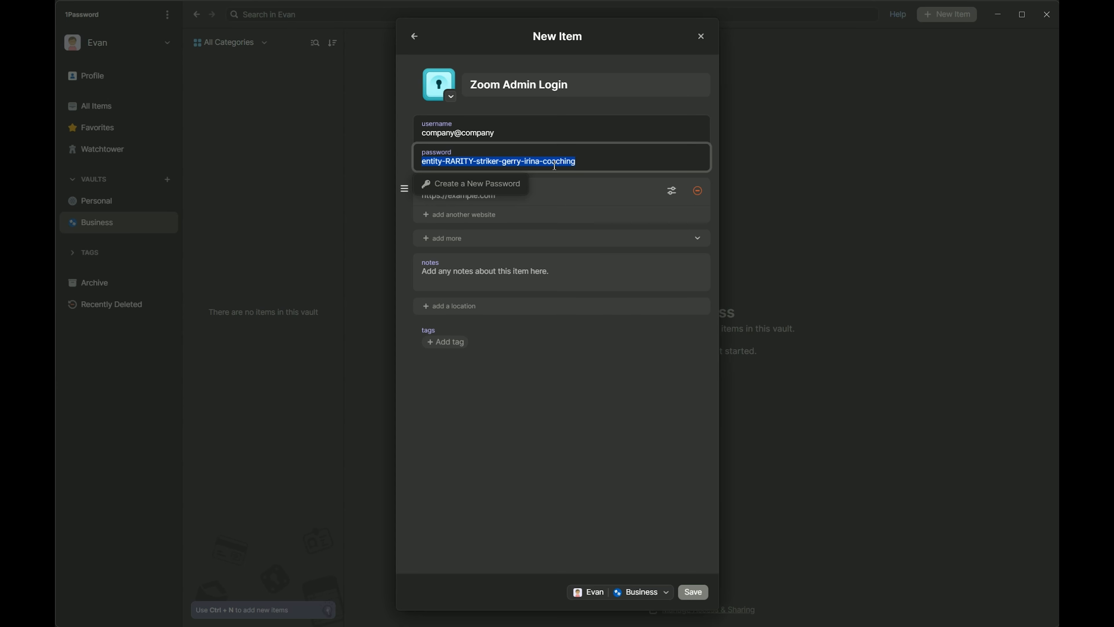
Step: In the password generator, try Random, then settle on the Memorable password type
click(492, 183)
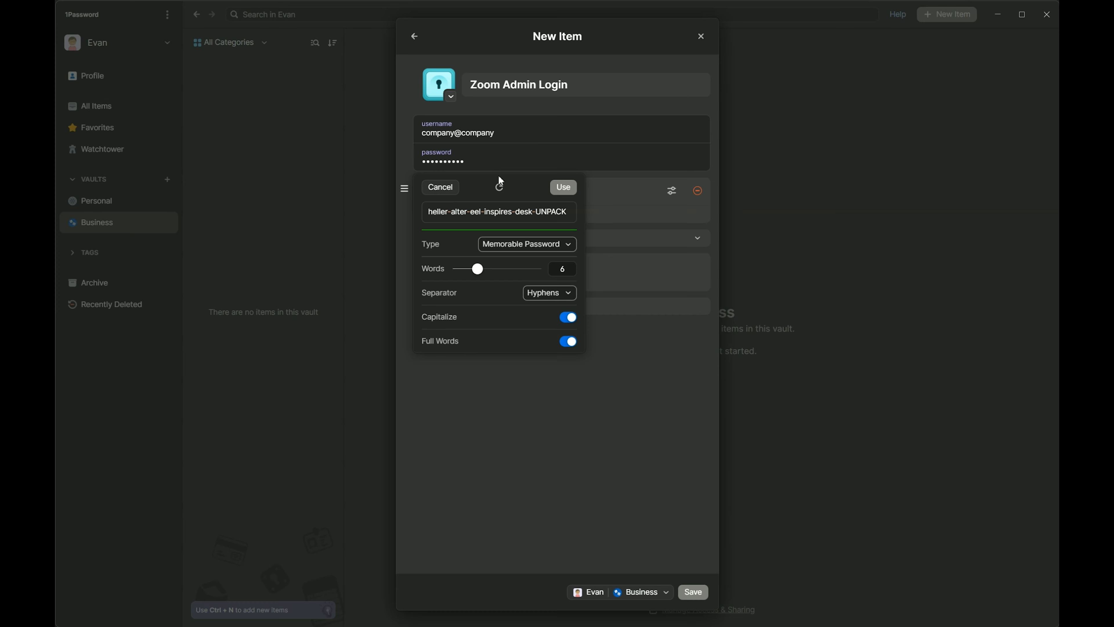
click(531, 250)
click(528, 262)
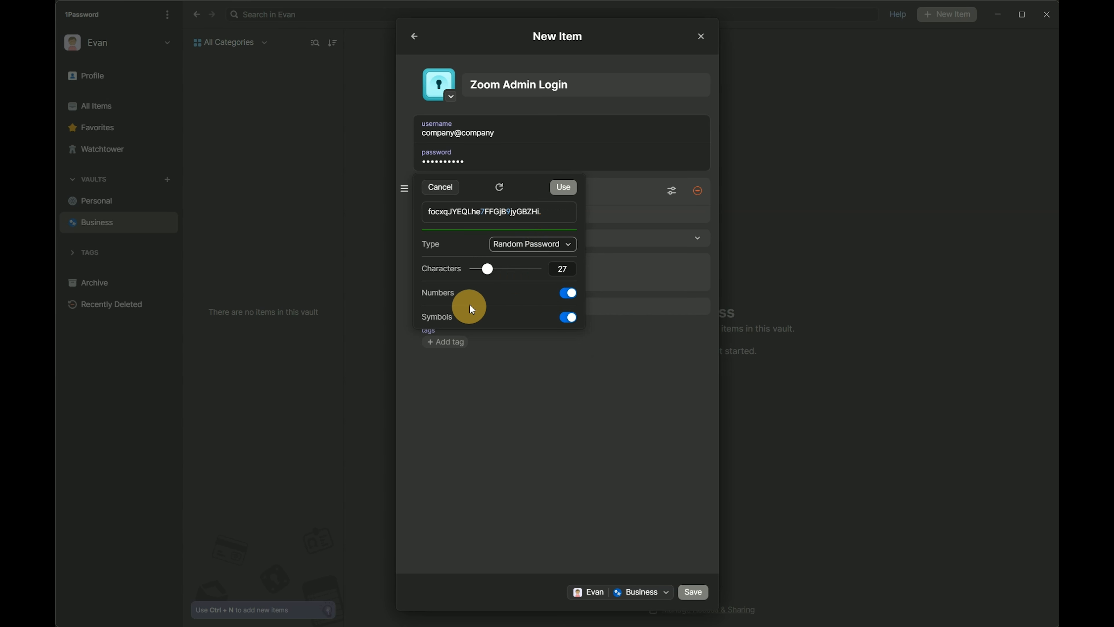
click(500, 246)
click(525, 285)
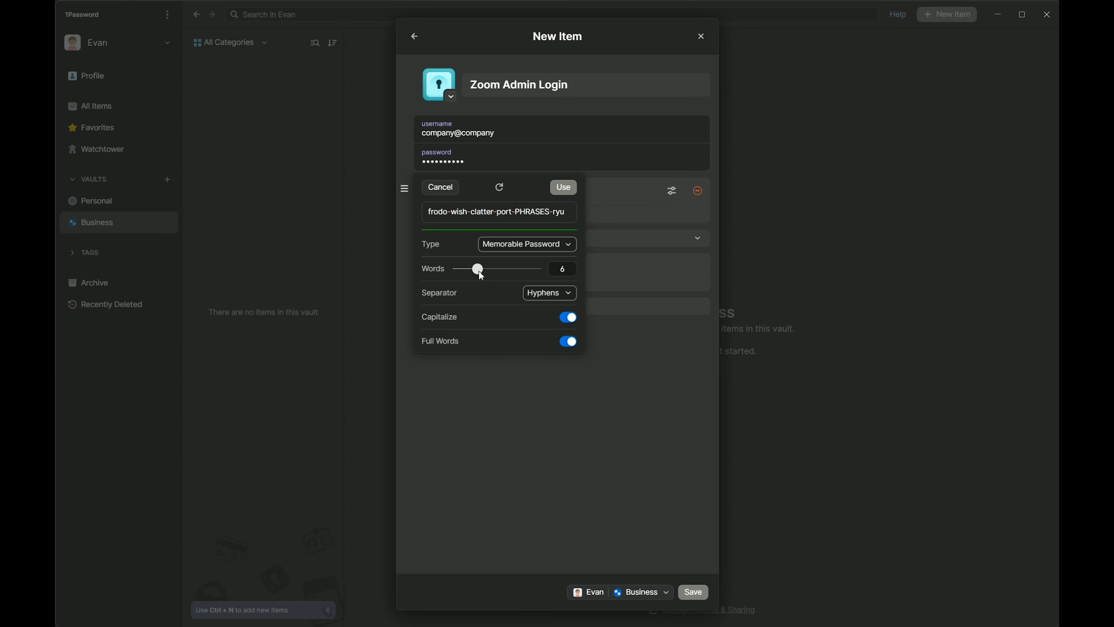
Step: Adjust word count, capitals and full words, then use the generated memorable password
click(568, 317)
click(568, 341)
drag(477, 268, 465, 268)
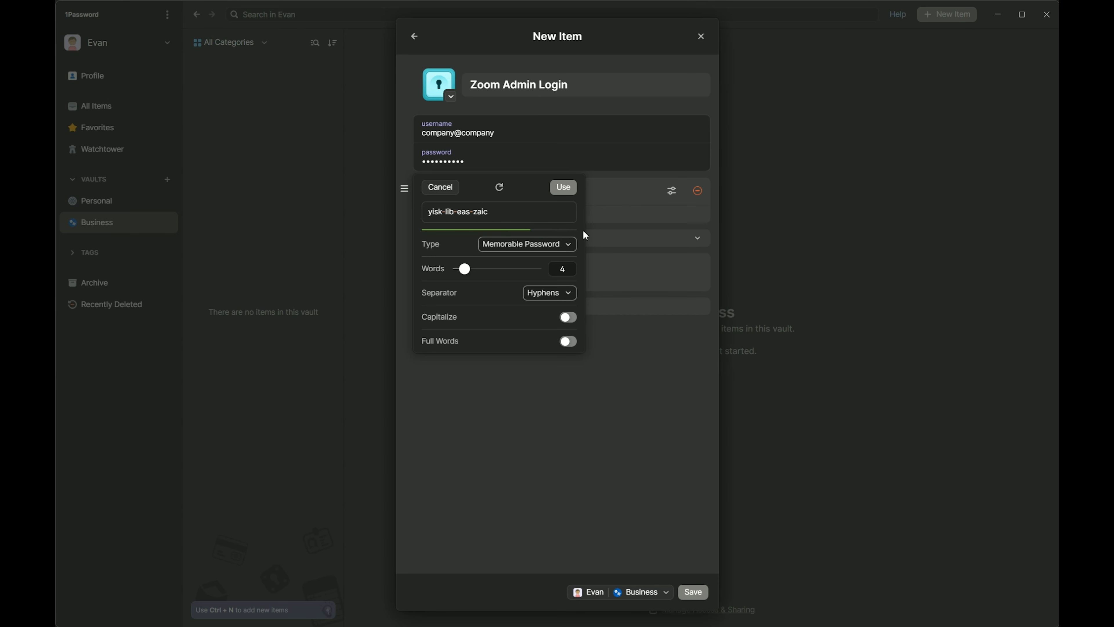
drag(463, 269, 478, 268)
click(568, 317)
click(568, 342)
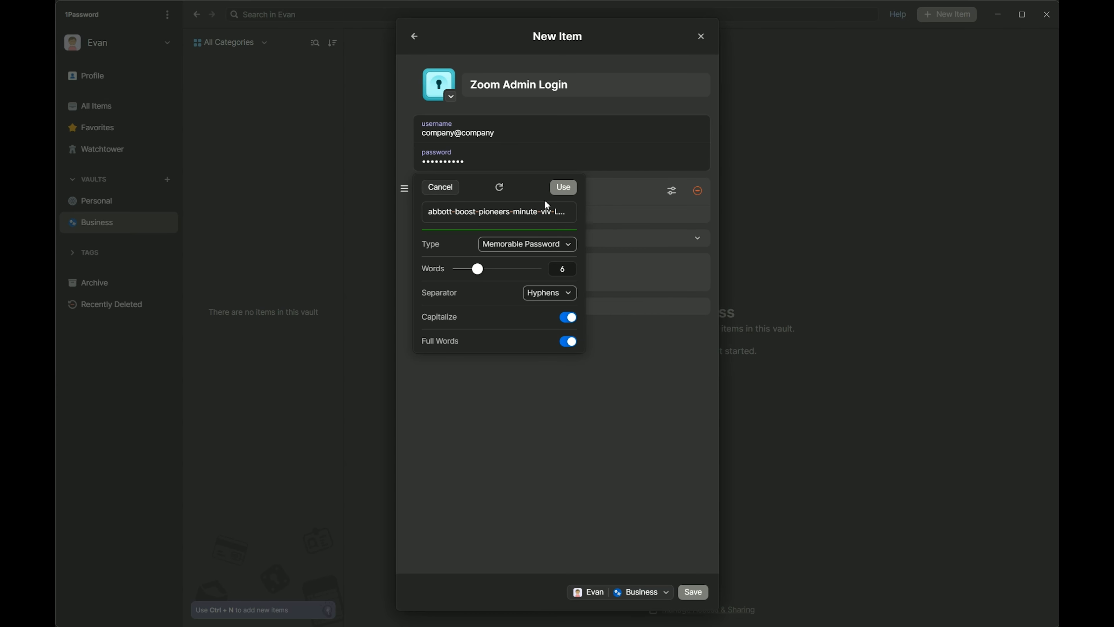
click(567, 188)
click(603, 162)
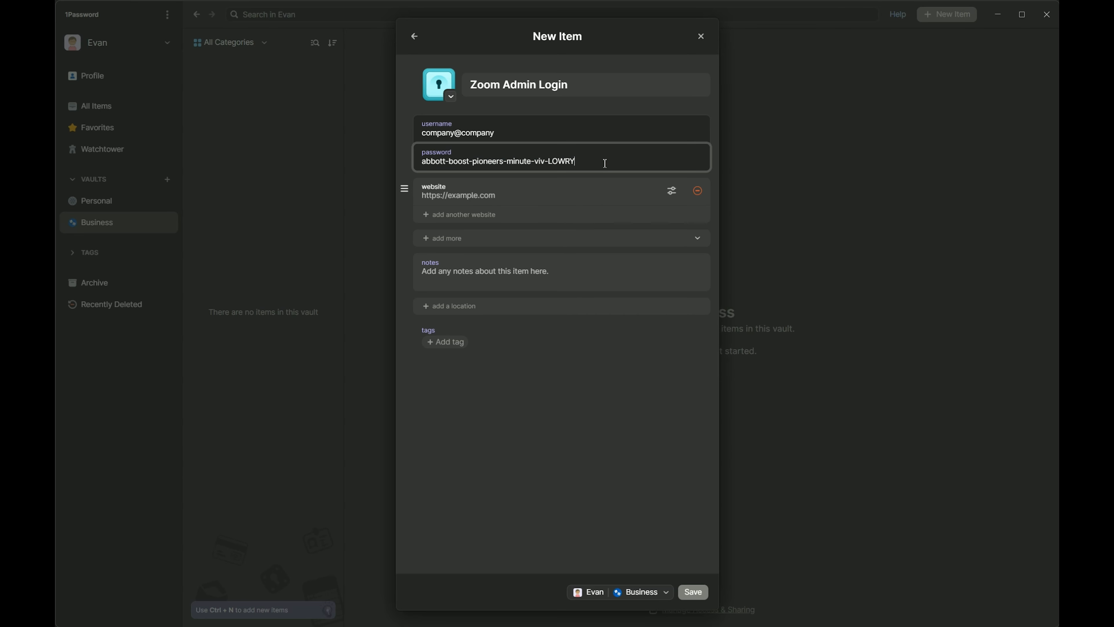
text(3#)
click(517, 199)
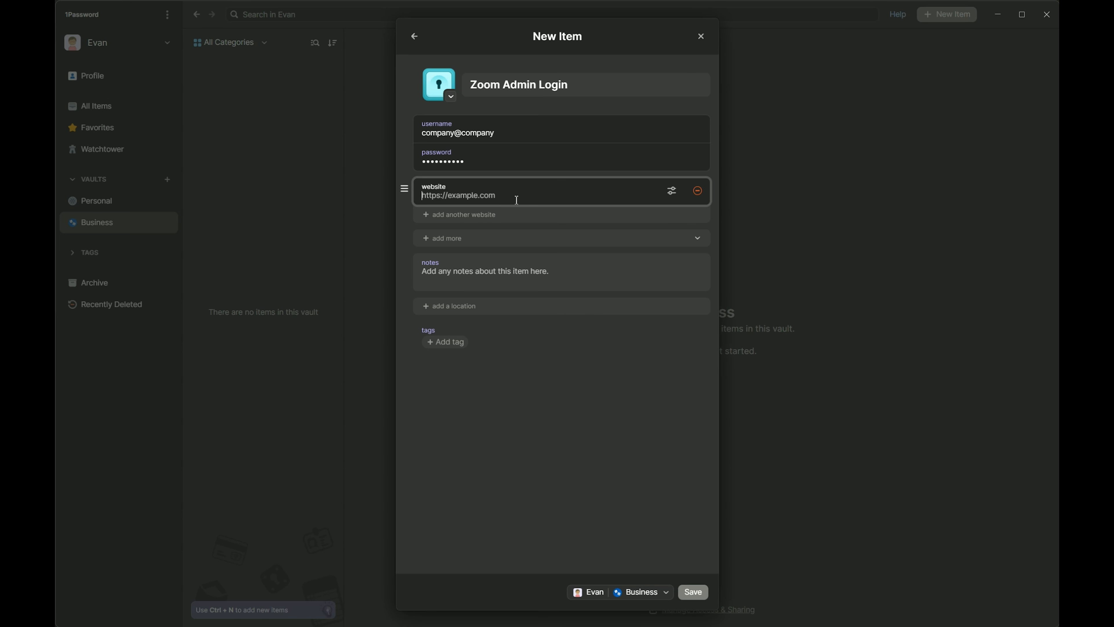
text(zoom.us)
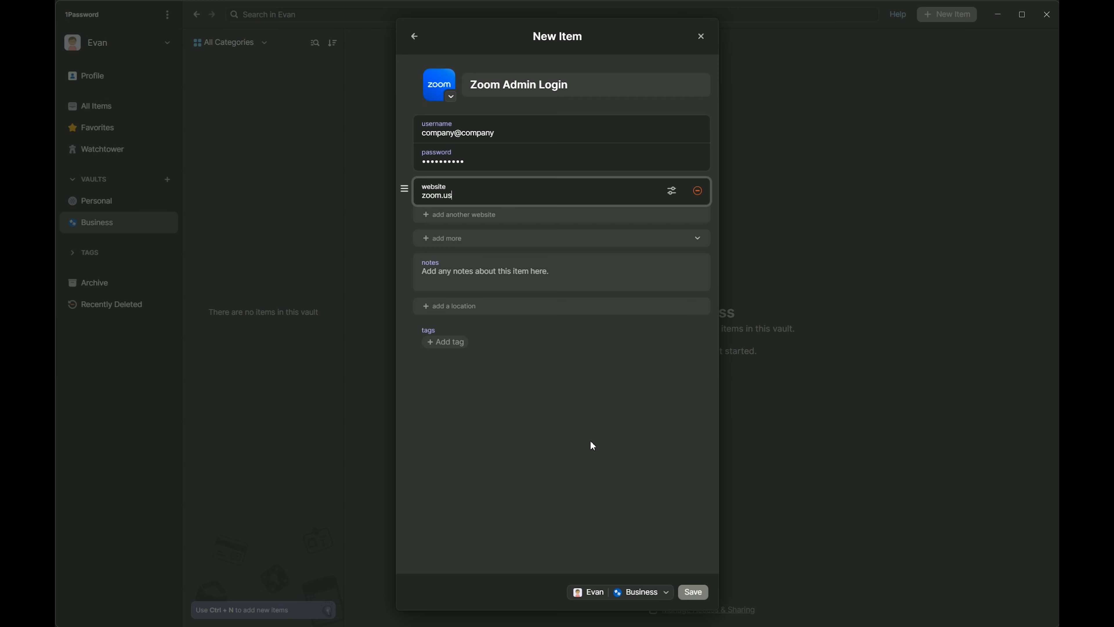
click(553, 536)
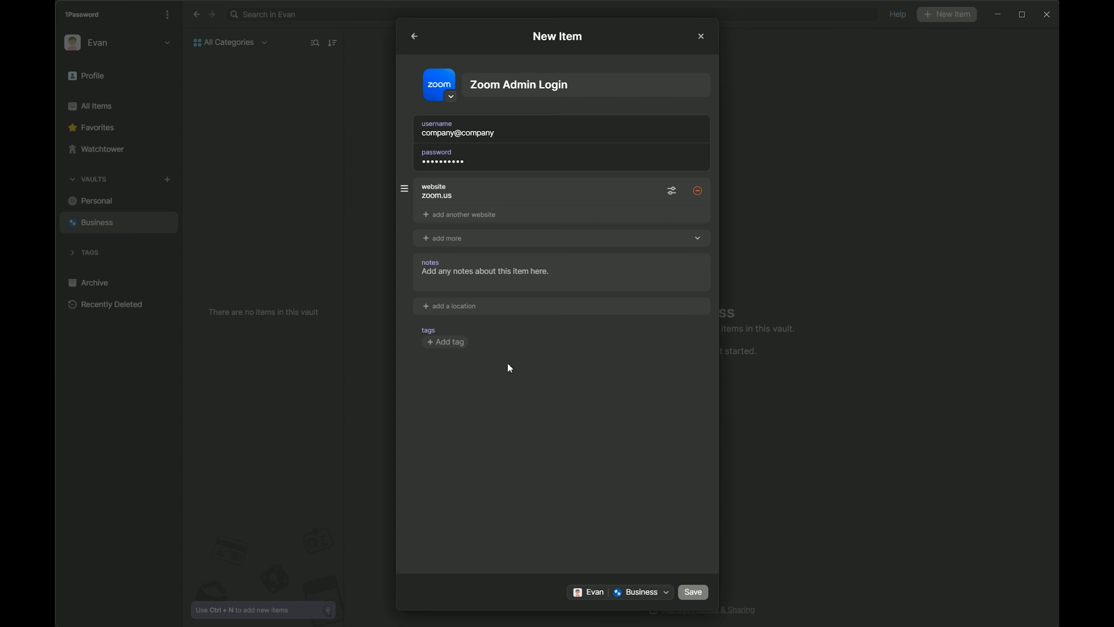
Step: Add an empty One-Time Password field to the login and start a new section
click(472, 241)
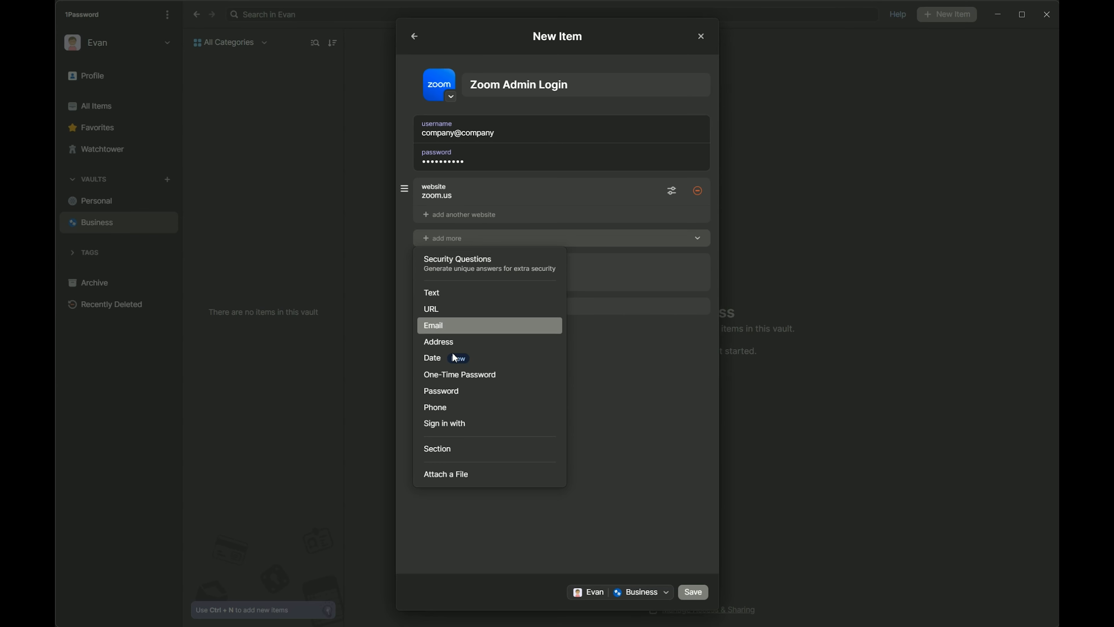
click(456, 376)
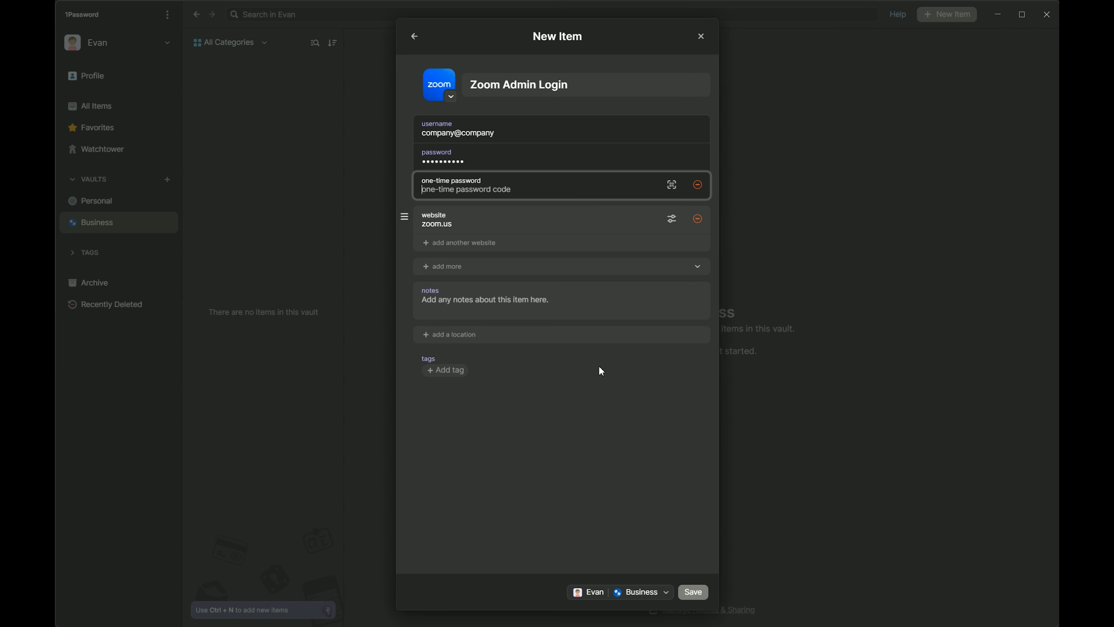
click(447, 268)
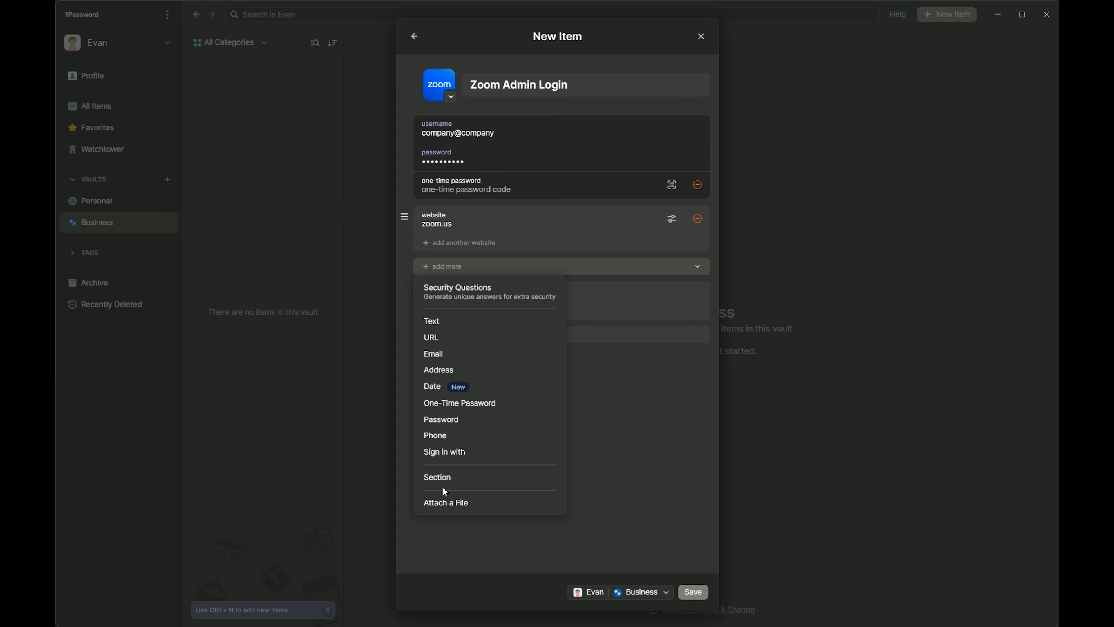
click(459, 475)
Step: Name the section 'Backup Codes', leave it without fields, and save the item to the Business vault
text(Bac)
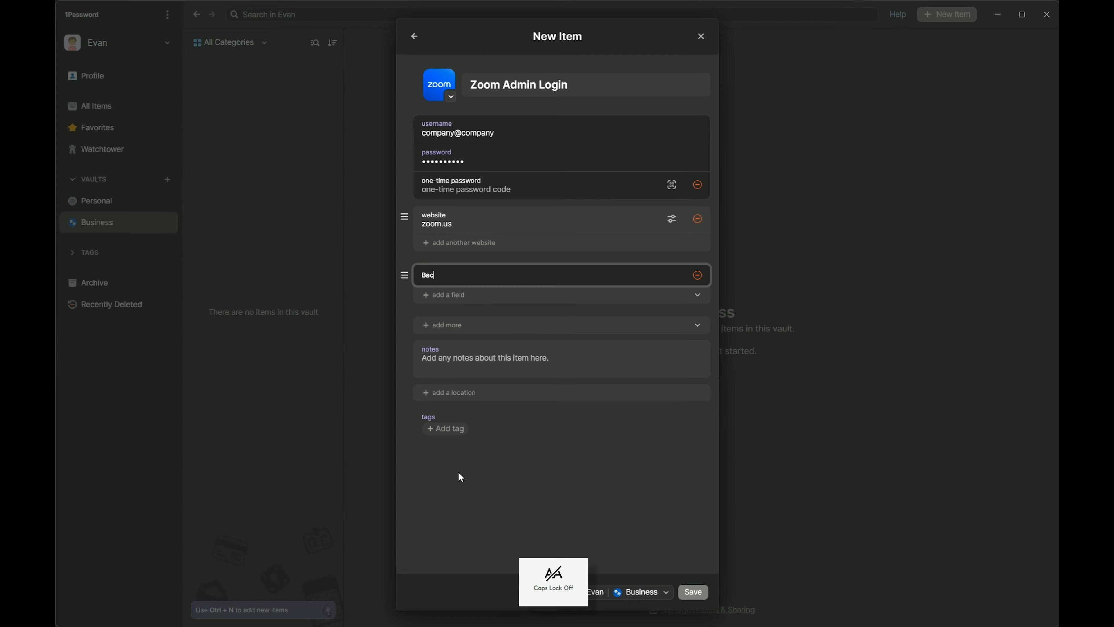
text(kup Codes)
click(504, 445)
click(466, 297)
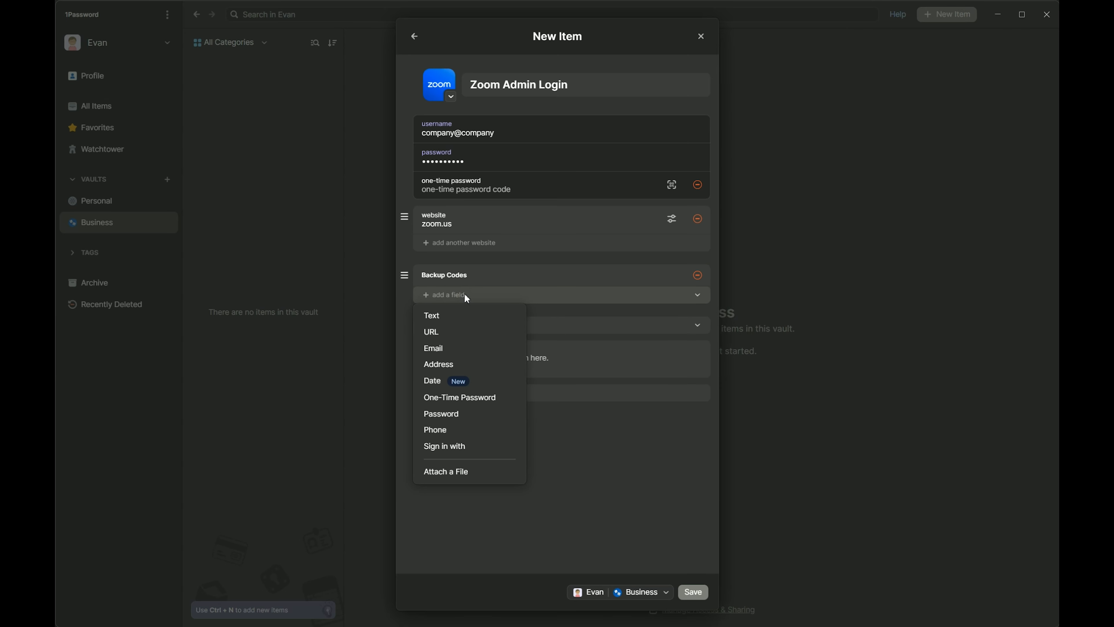
click(456, 314)
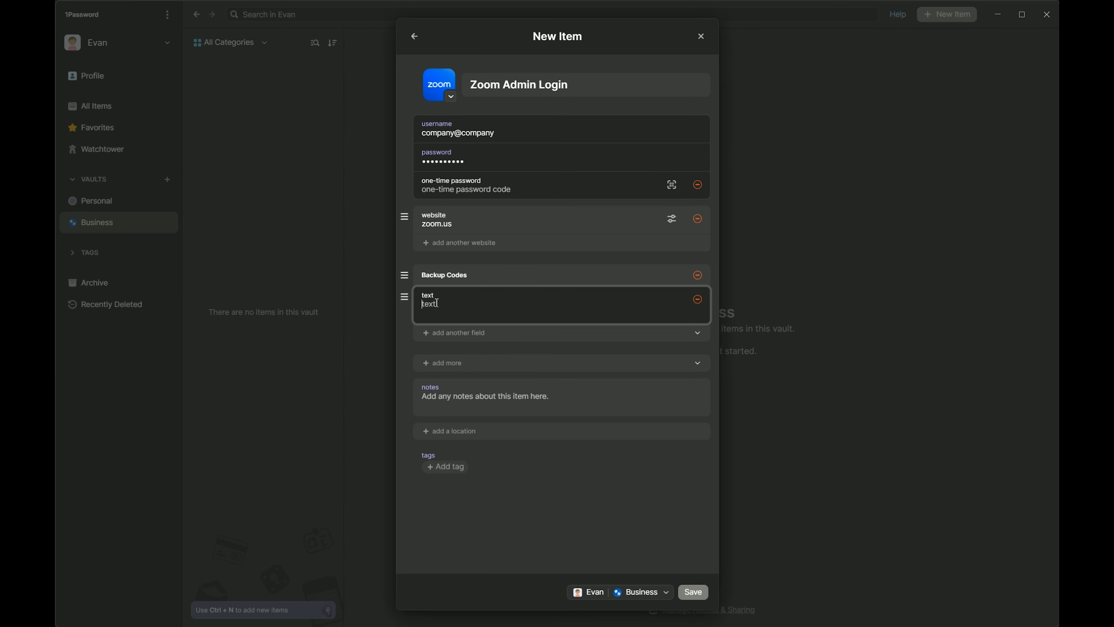
click(697, 299)
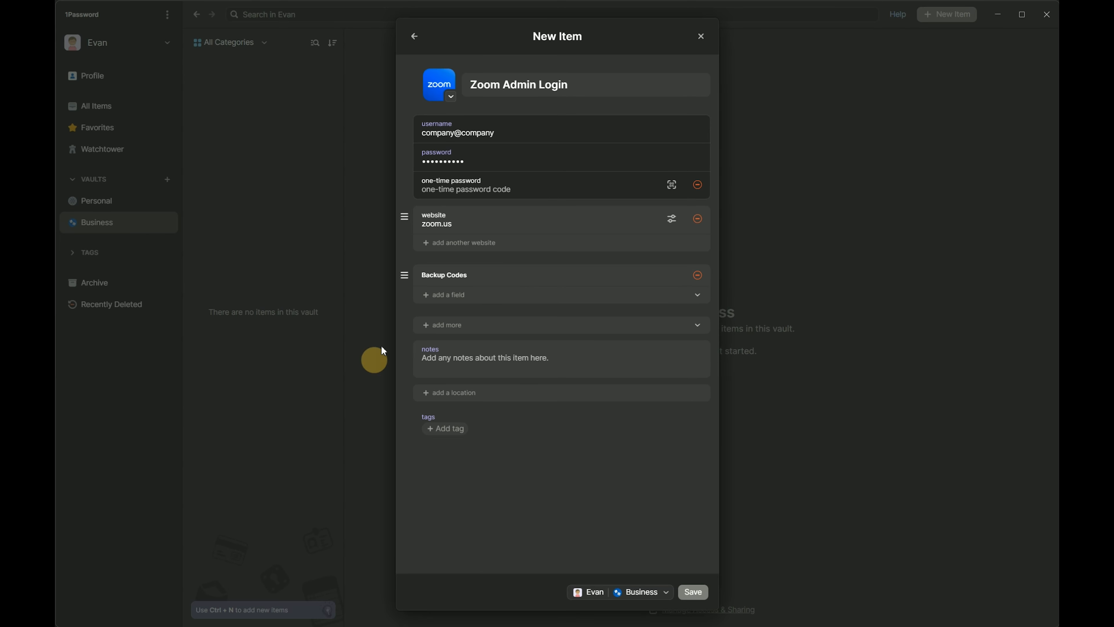
click(466, 298)
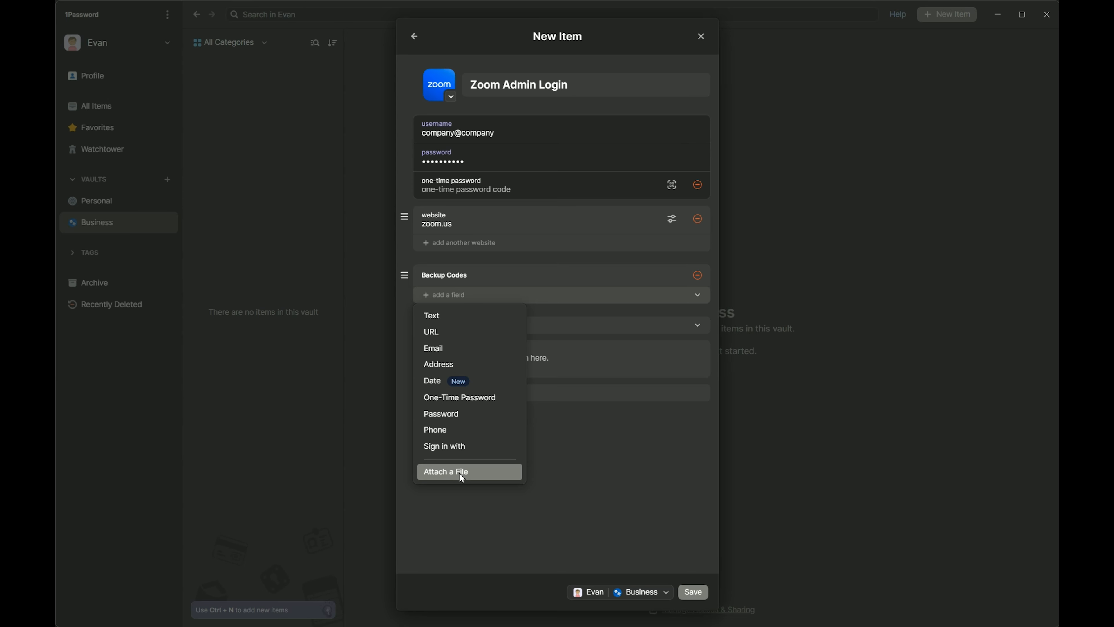
click(608, 461)
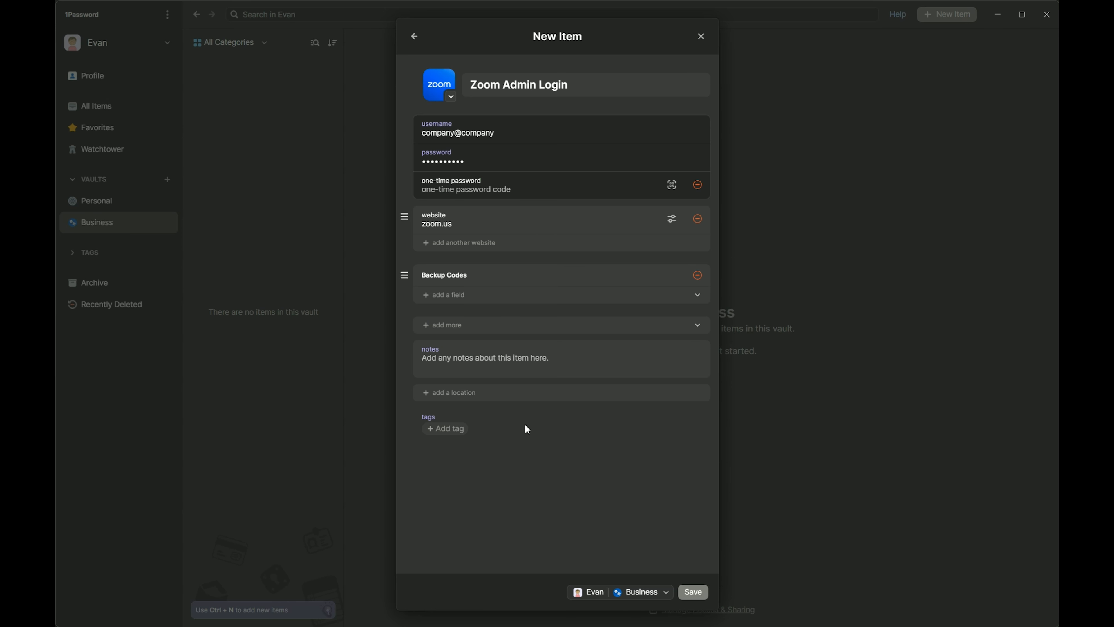
click(700, 592)
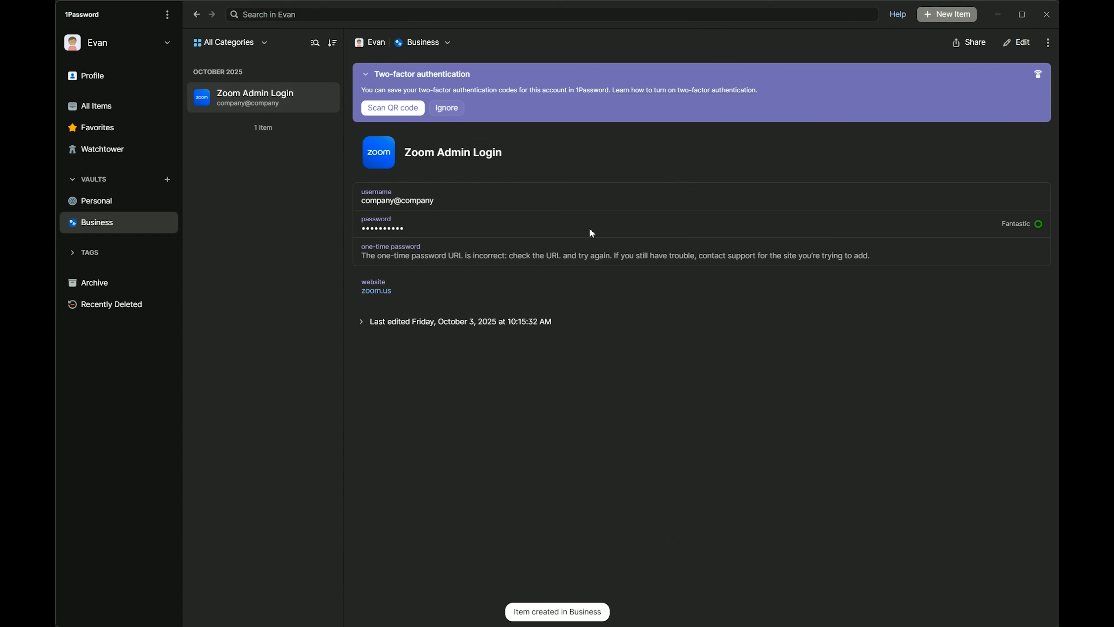